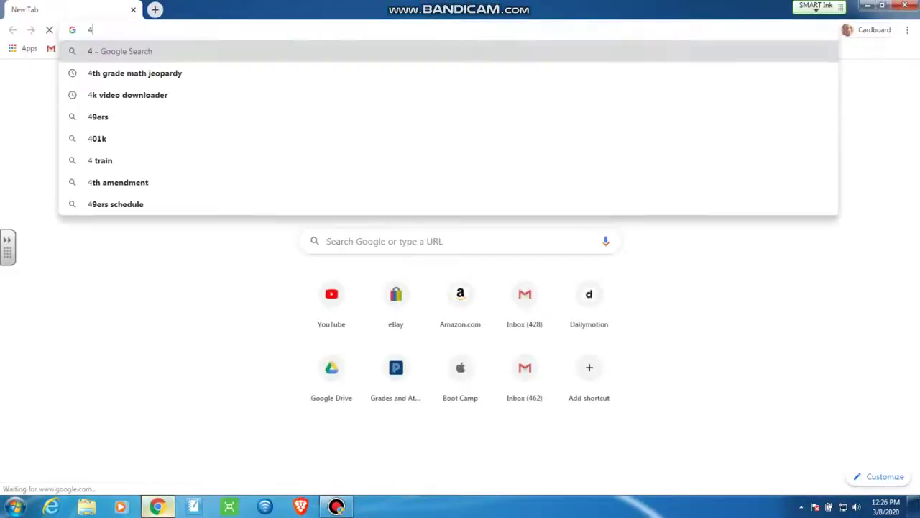
Search '4k video downloader', download the installer from 4kdownload.com, and open the .msi
type("K")
left_click(127, 73)
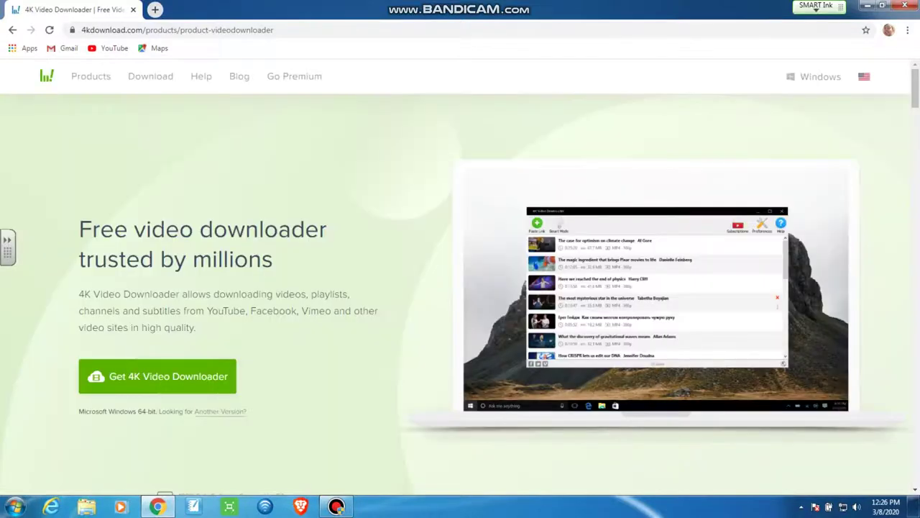
left_click(157, 376)
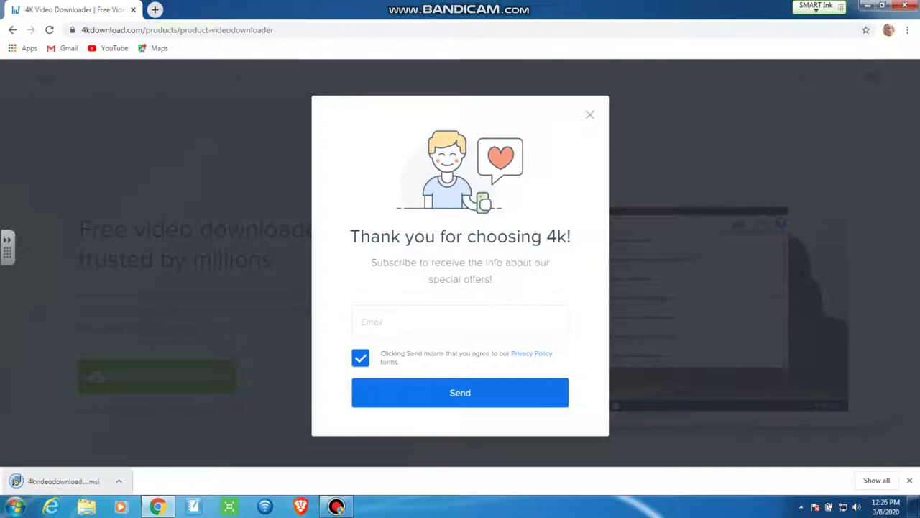
left_click(119, 480)
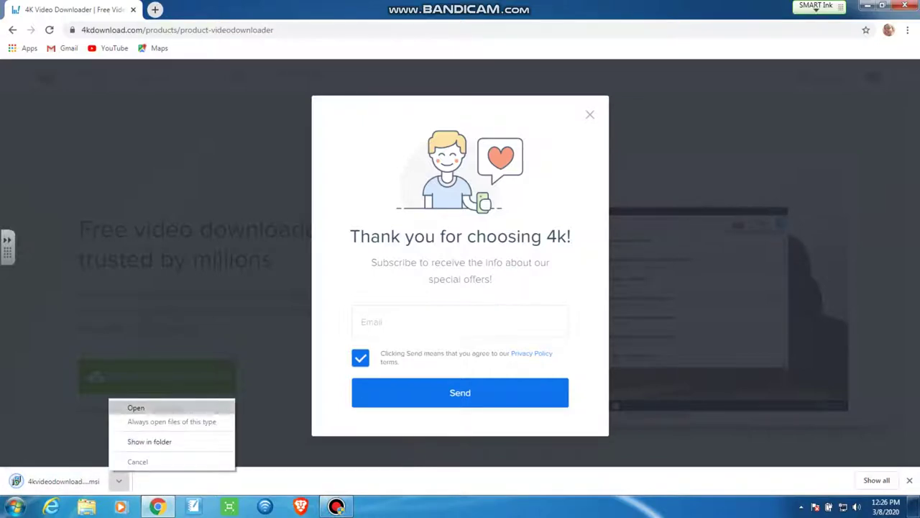
left_click(130, 408)
Run the setup wizard to repair 4K Video Downloader 4.11, then dismiss the thank-you popup
left_click(492, 261)
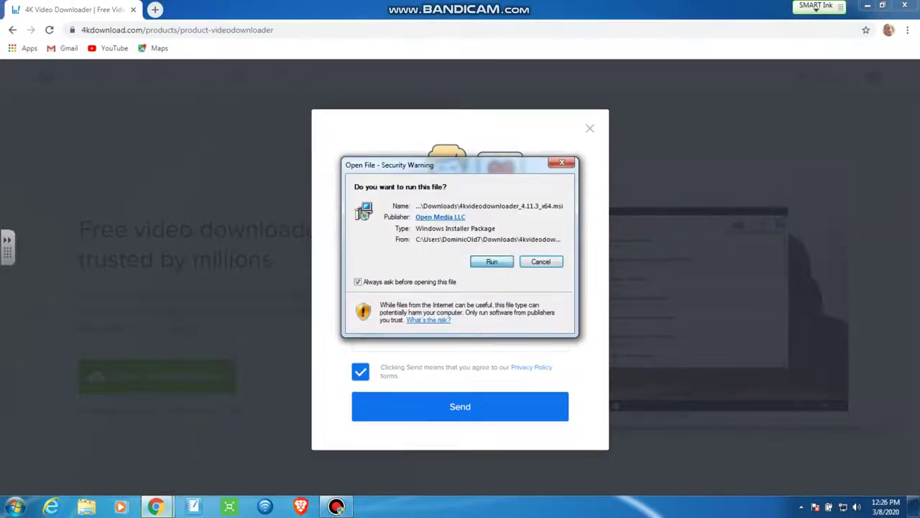
key("Return")
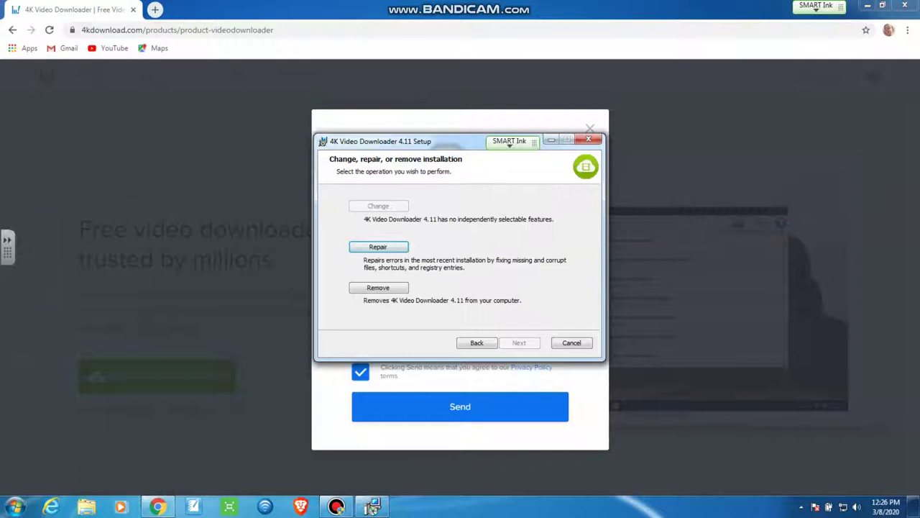
key("Return")
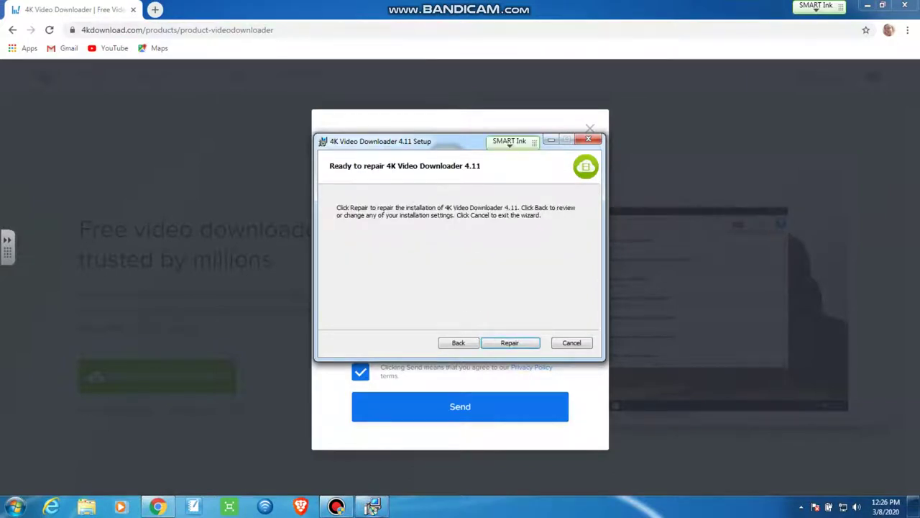
key("Return")
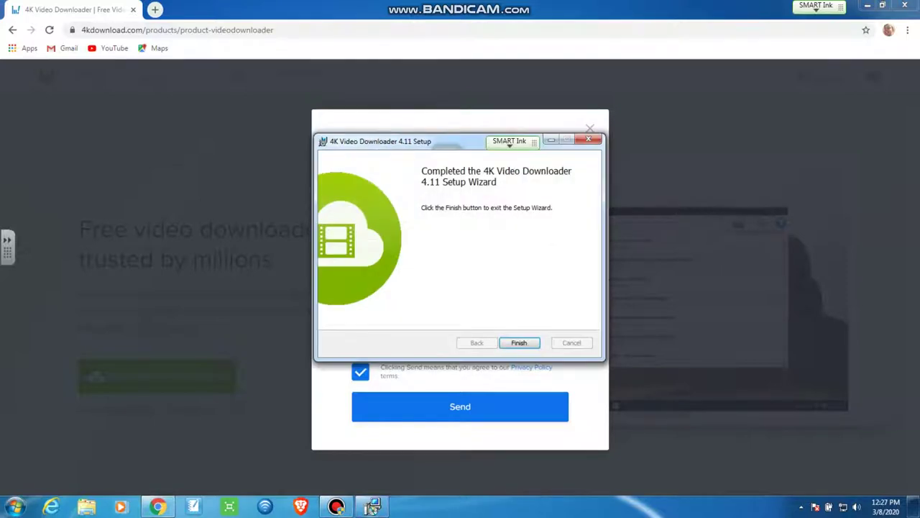
key("Return")
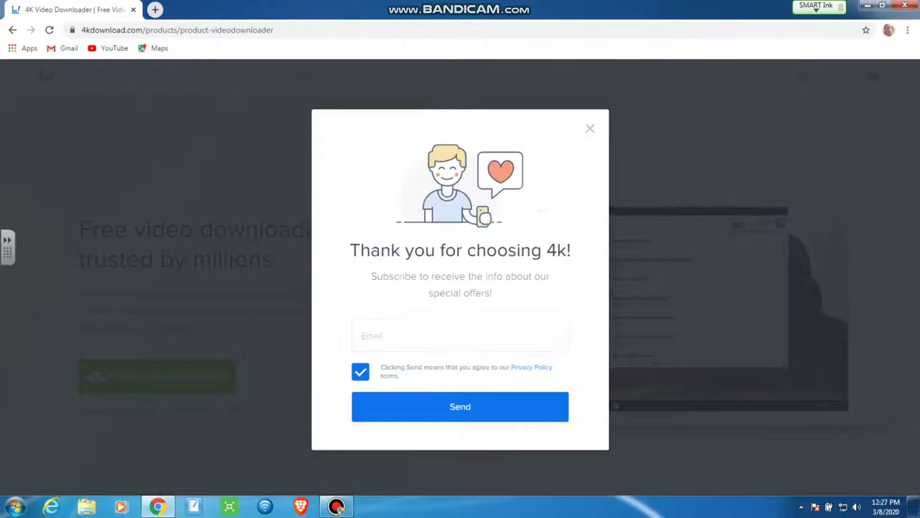
key("Escape")
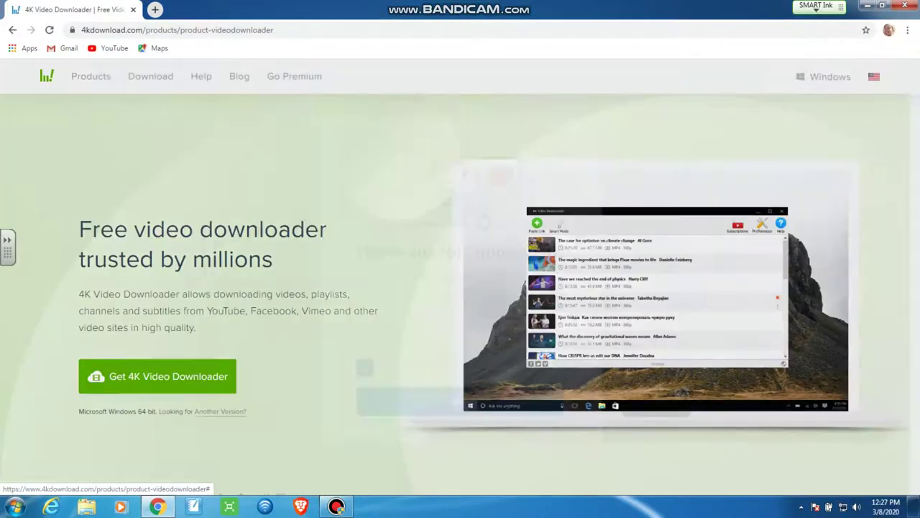
Launch 4K Video Downloader from the desktop, then browse your YouTube channel's uploads
key("super+d")
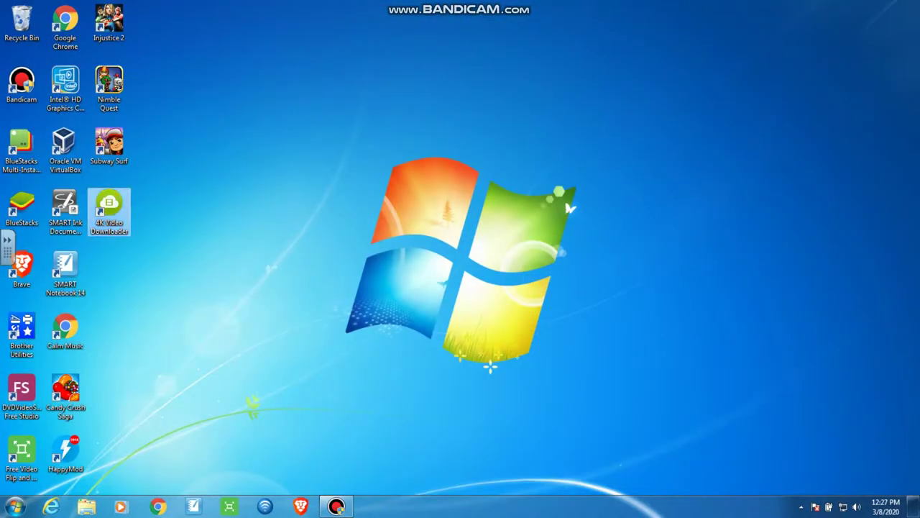
key("Return")
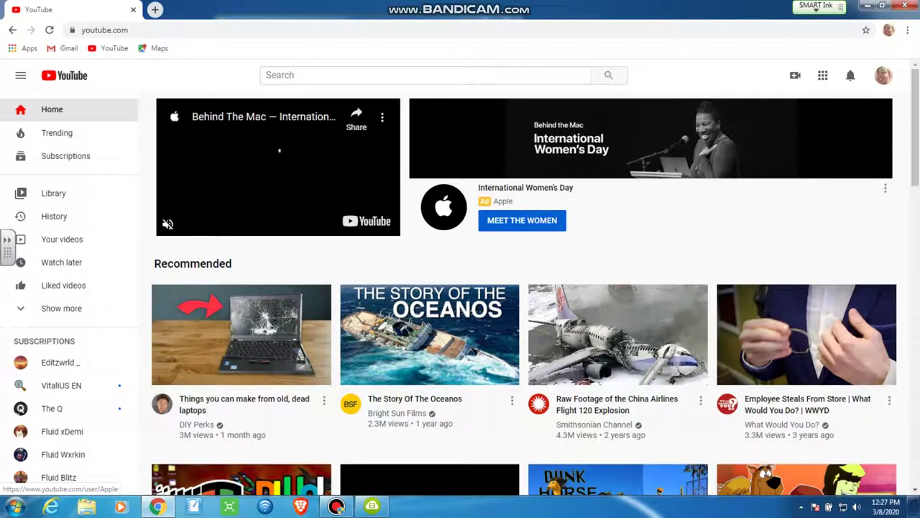
left_click(884, 76)
left_click(750, 139)
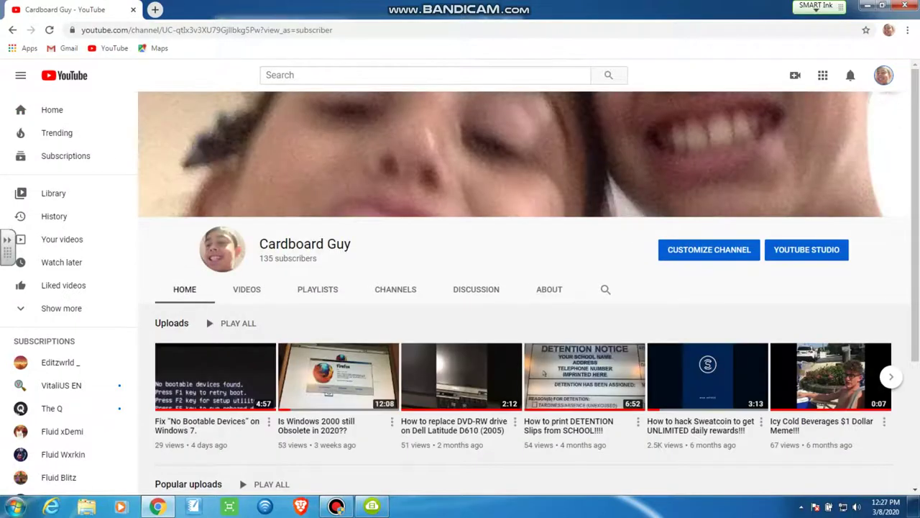
scroll(513, 353, "down", 2)
scroll(216, 216, "down", 1)
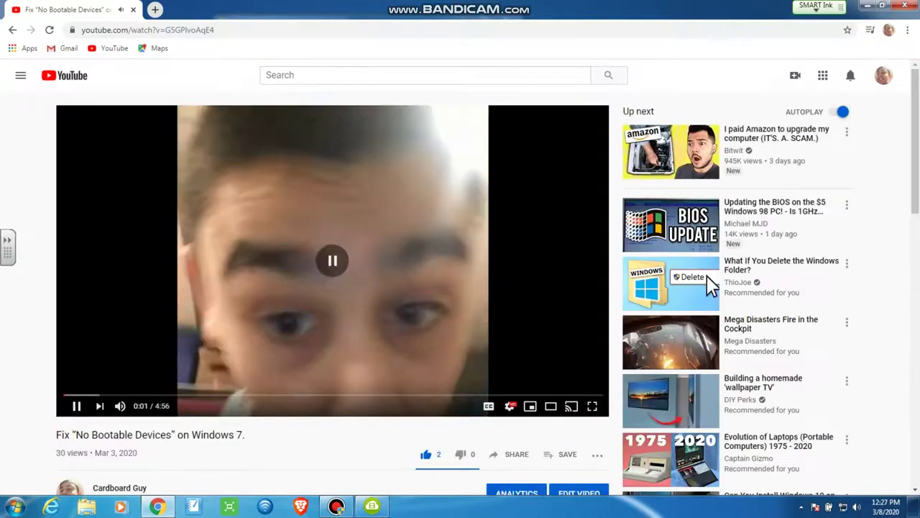
Copy the YouTube video's address and paste it into 4K Video Downloader
key("ctrl+l")
right_click(191, 30)
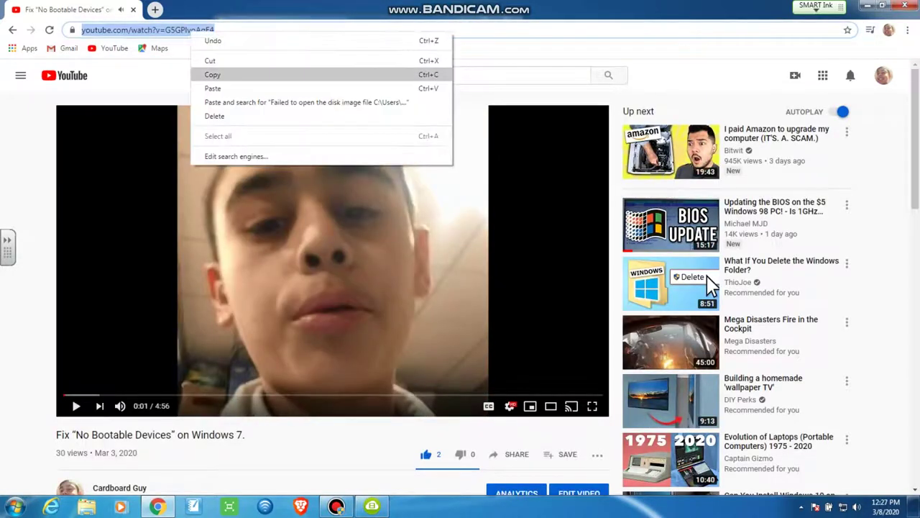
left_click(216, 74)
left_click(372, 506)
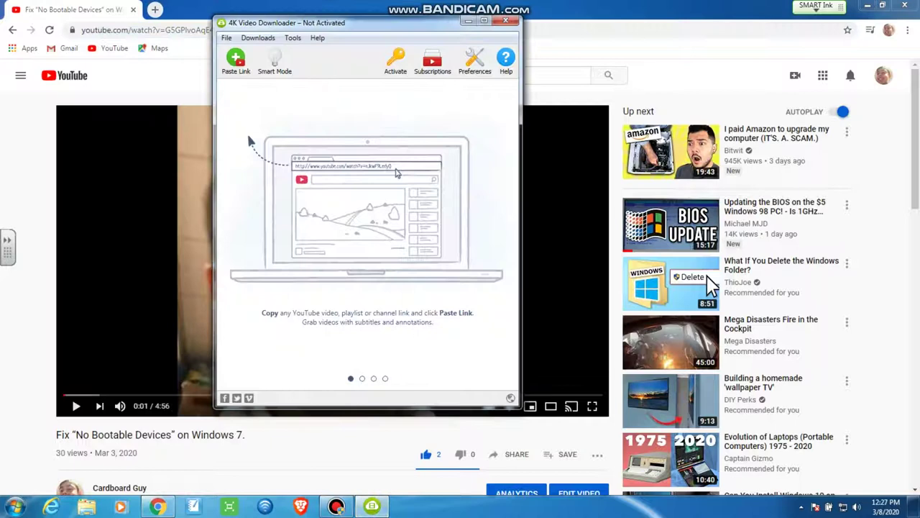
key("ctrl+v")
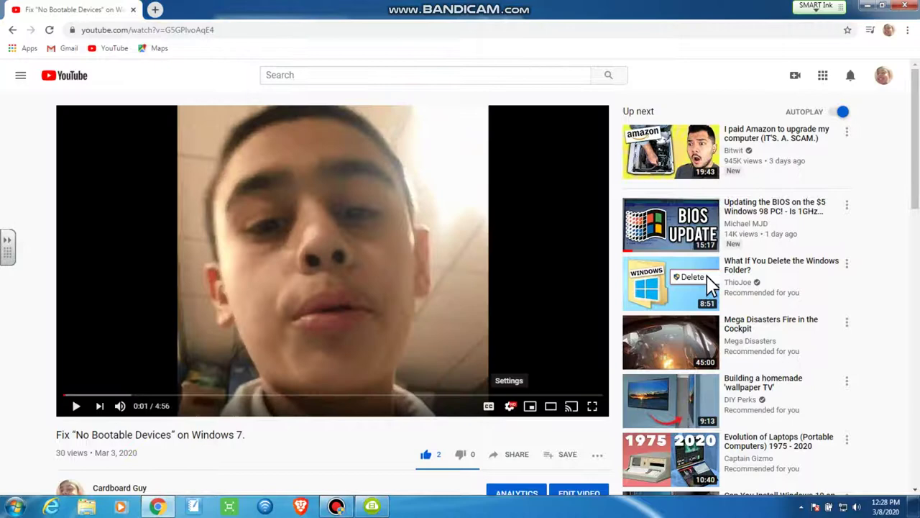
Set YouTube playback quality to 1080p, then paste the link into 4K Video Downloader for download options
left_click(509, 406)
key("Up")
key("Return")
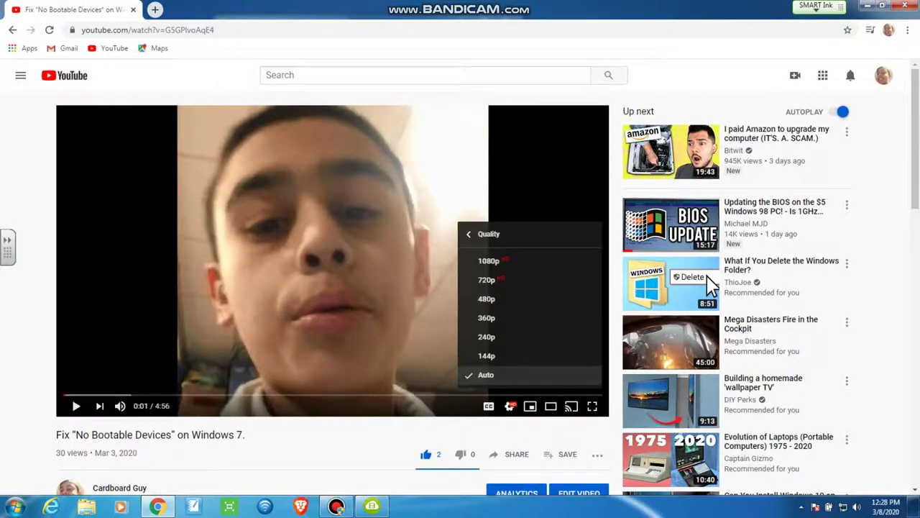
key("Up")
key("Up")
key("Up")
key("Return")
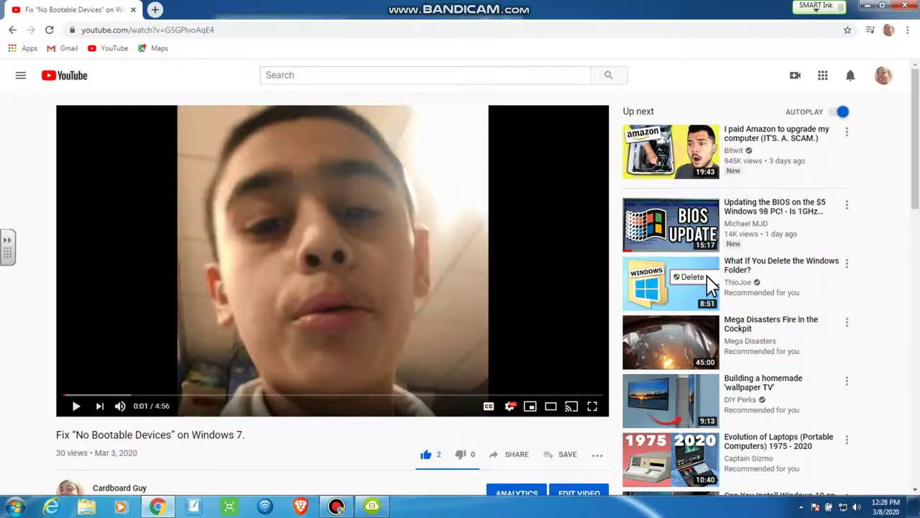
left_click(372, 506)
left_click(236, 61)
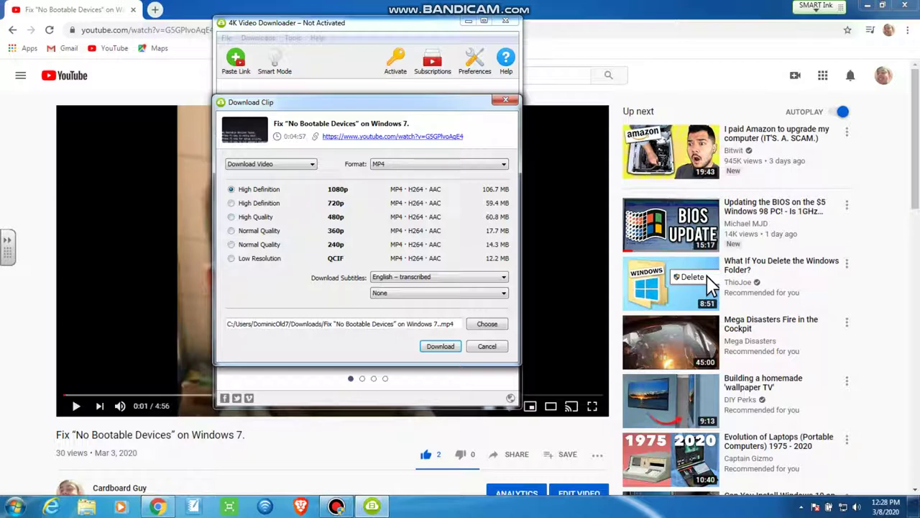
Pick 480p quality, English transcribed subtitles, and no second subtitle for the clip
key("Down")
key("Down")
key("Down")
key("Up")
key("Tab")
key("alt+Down")
key("Down")
key("Return")
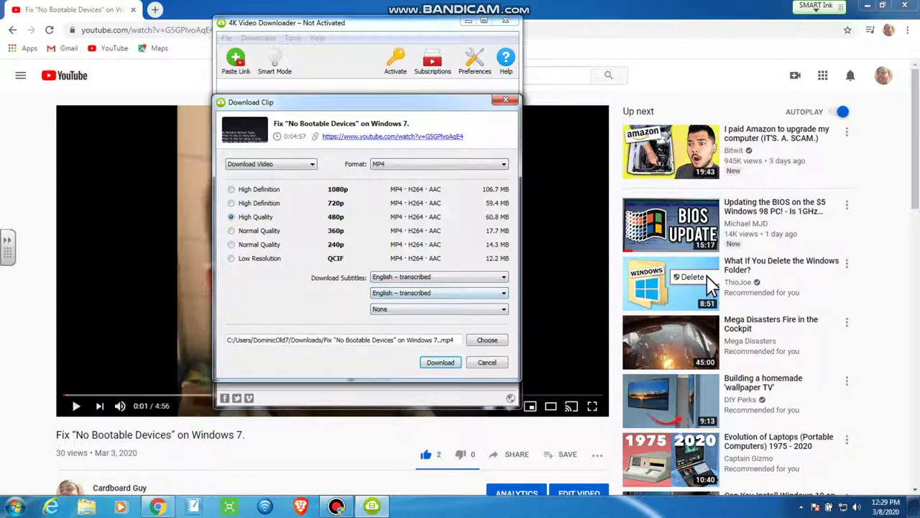
key("alt+Down")
key("Up")
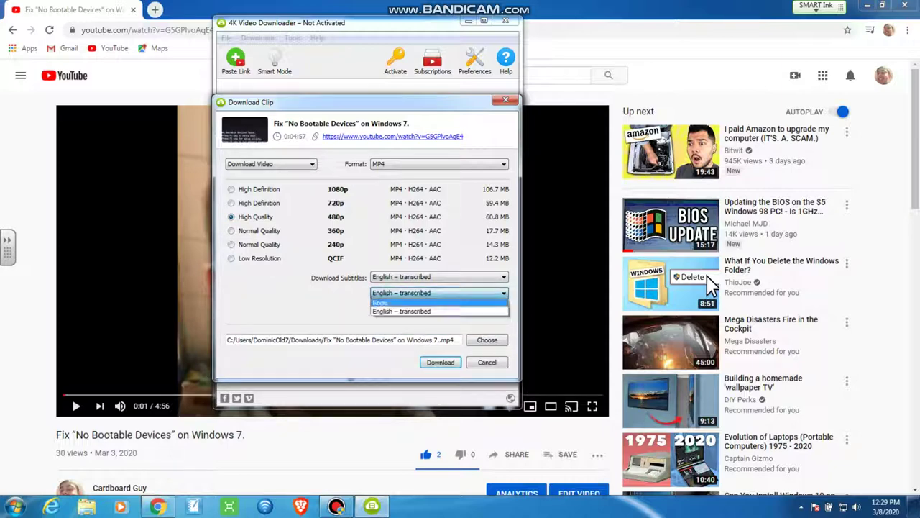
key("Return")
Save the clip in Downloads under the name MP4 and start the download
key("Tab")
key("Tab")
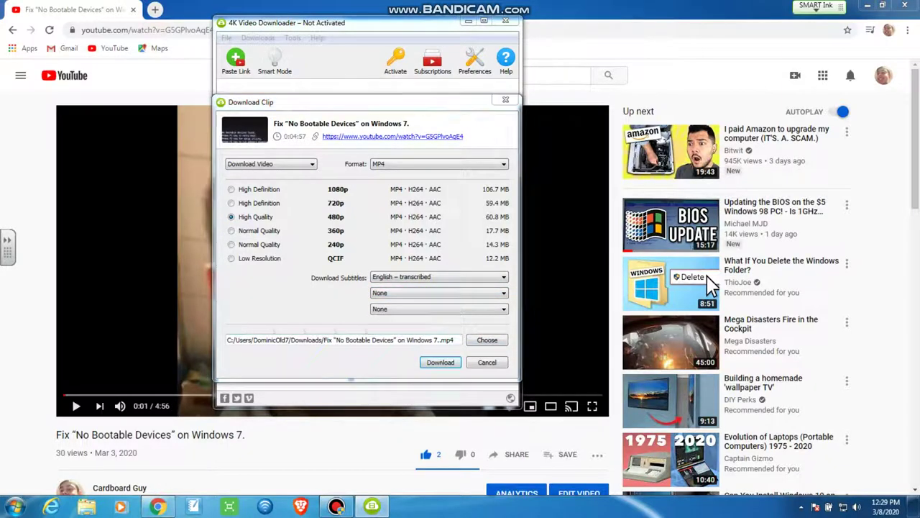
key("Return")
key("Tab")
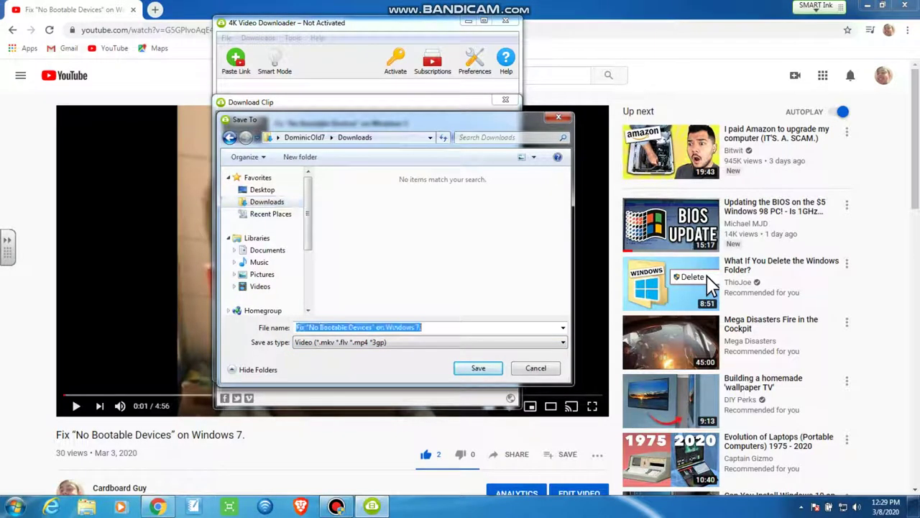
key("BackSpace")
type("M")
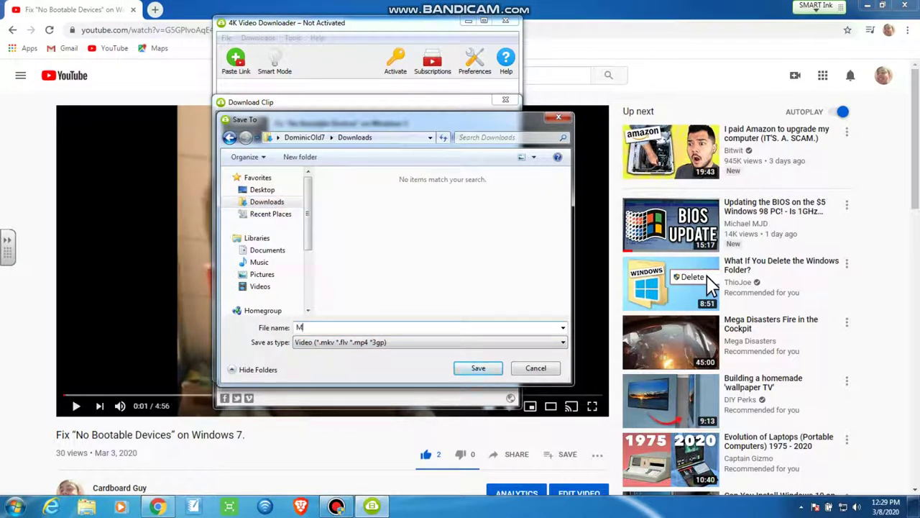
type("O")
key("BackSpace")
type("P4")
key("Return")
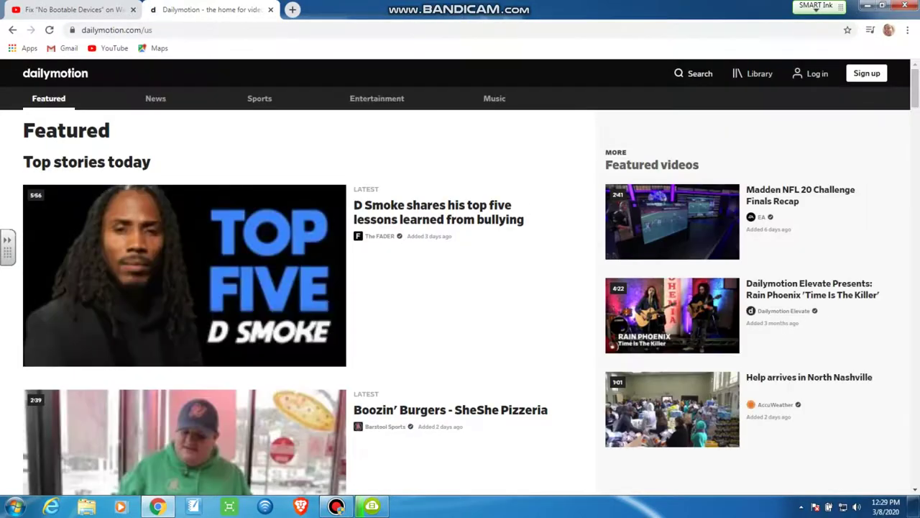
Search Dailymotion for Scooby Doo Mystery Incorporated S02E16 Aliens Among Us and copy its address
left_click(694, 74)
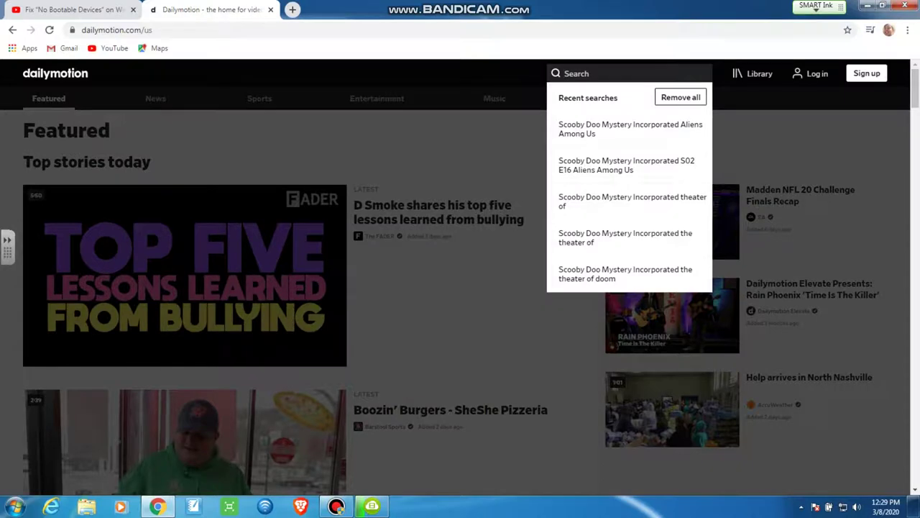
key("Down")
key("Return")
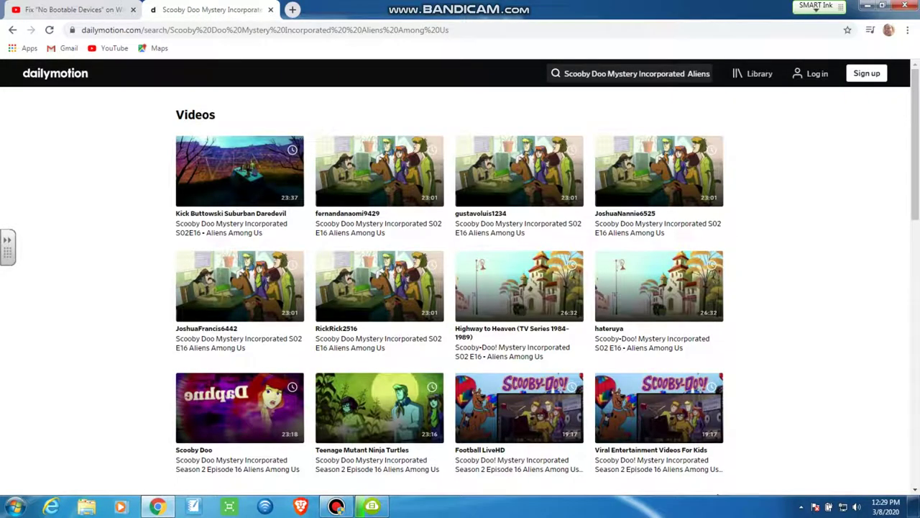
left_click(239, 170)
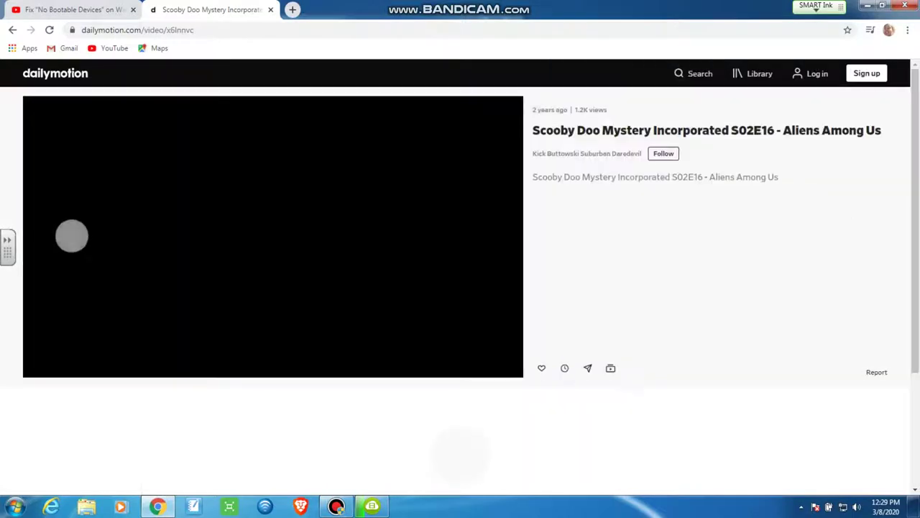
left_click(144, 29)
right_click(185, 30)
left_click(209, 72)
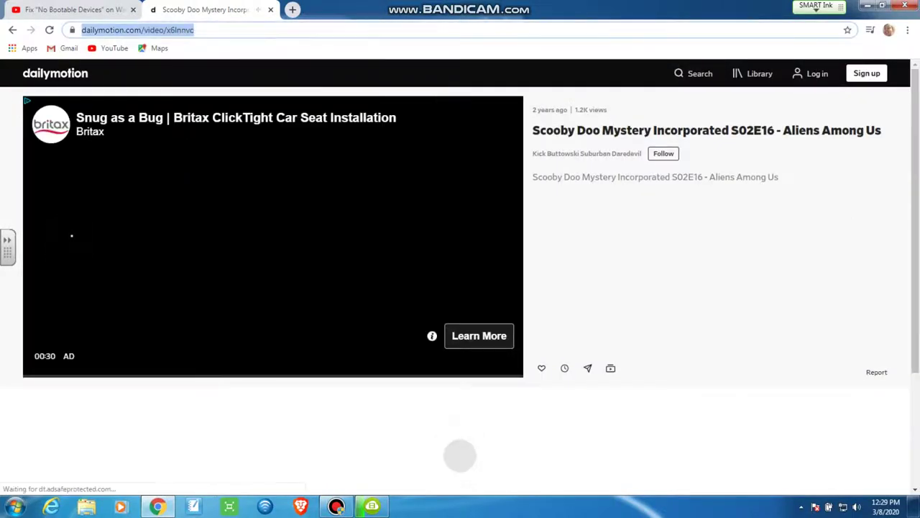
Paste the Dailymotion link into 4K Video Downloader and download it as a 360p MP4 named S2E16
key("ctrl+Tab")
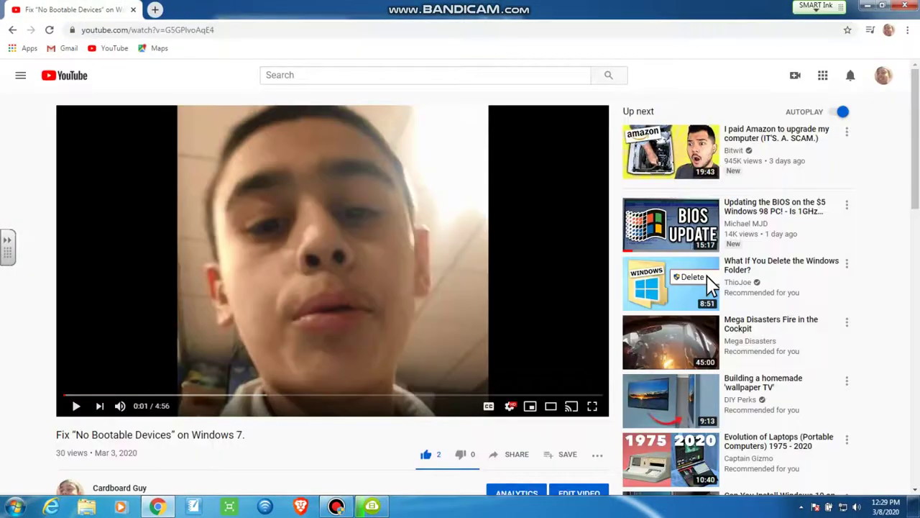
key("alt+Tab")
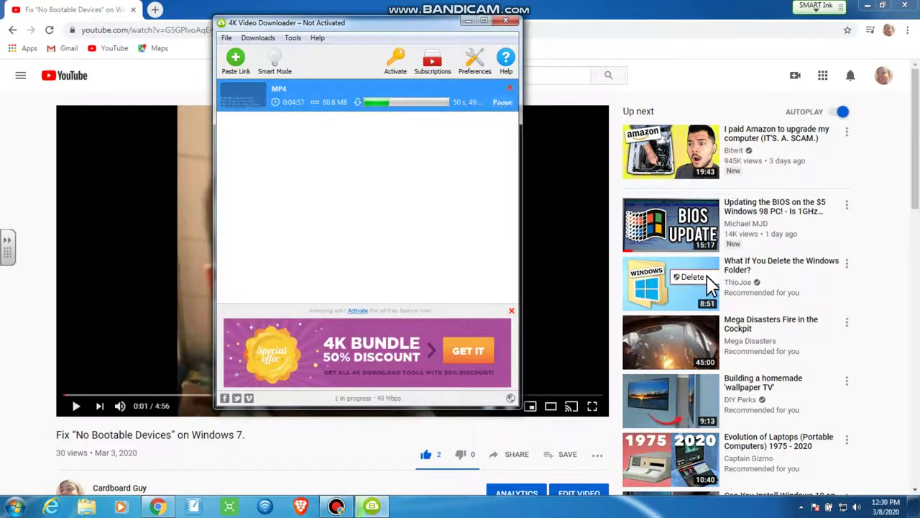
key("ctrl+v")
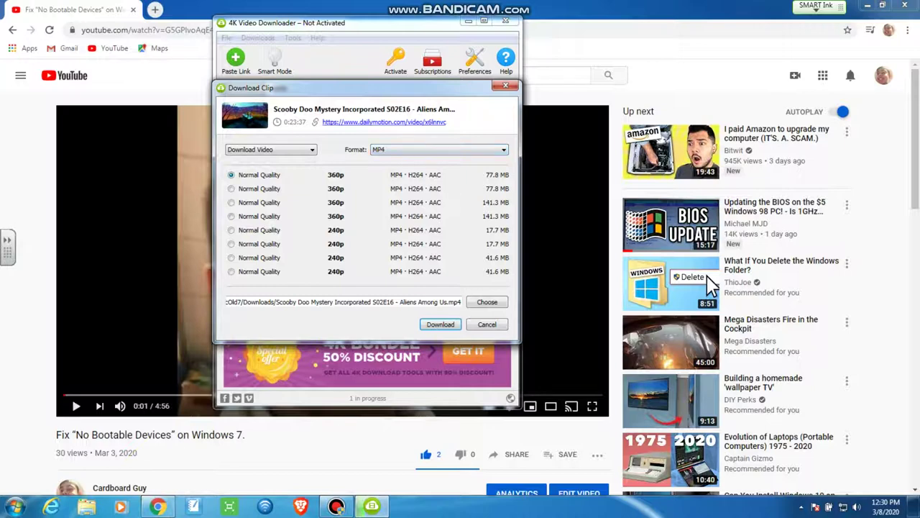
left_click(487, 302)
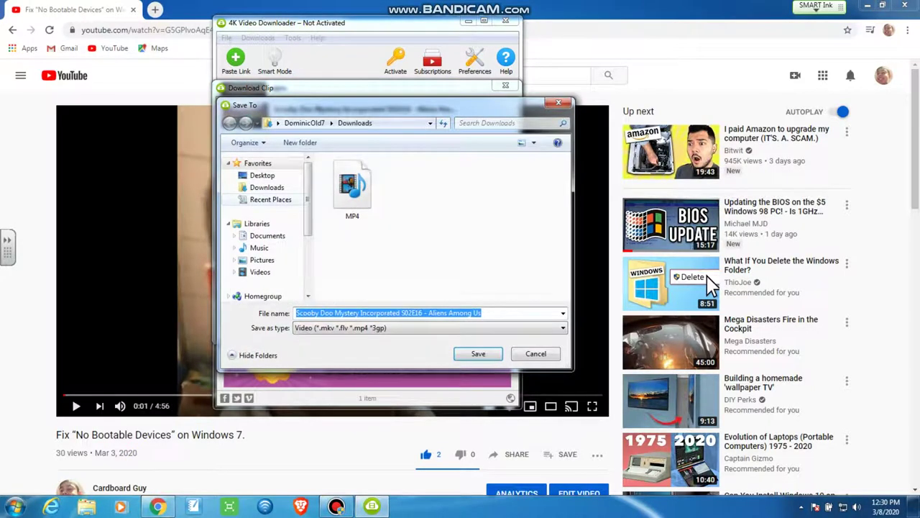
key("ctrl+a")
key("BackSpace")
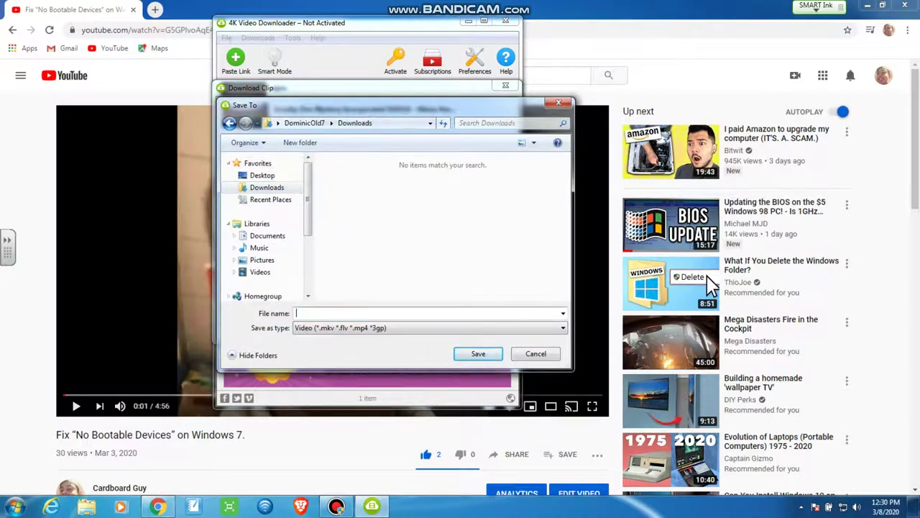
type("S2E16")
key("Return")
key("Return")
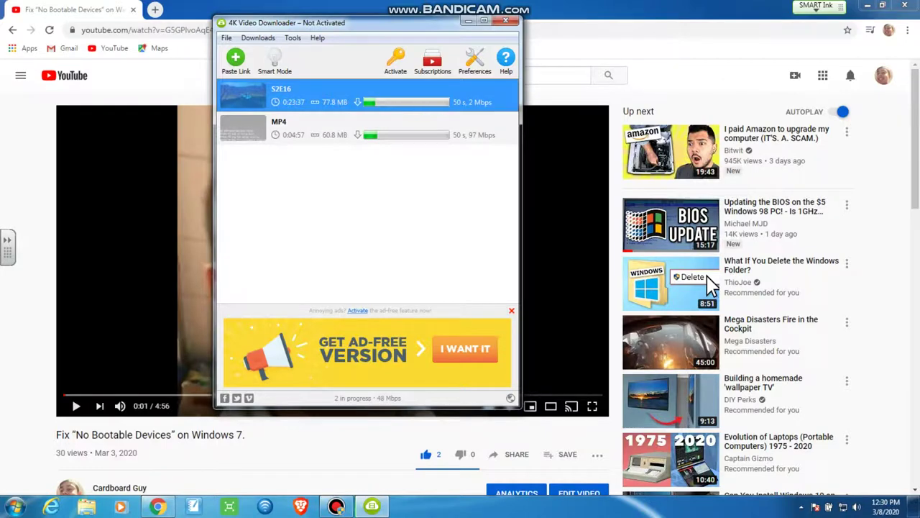
Delete the setup installer from the Downloads folder, confirming the Recycle Bin prompt
left_click(86, 506)
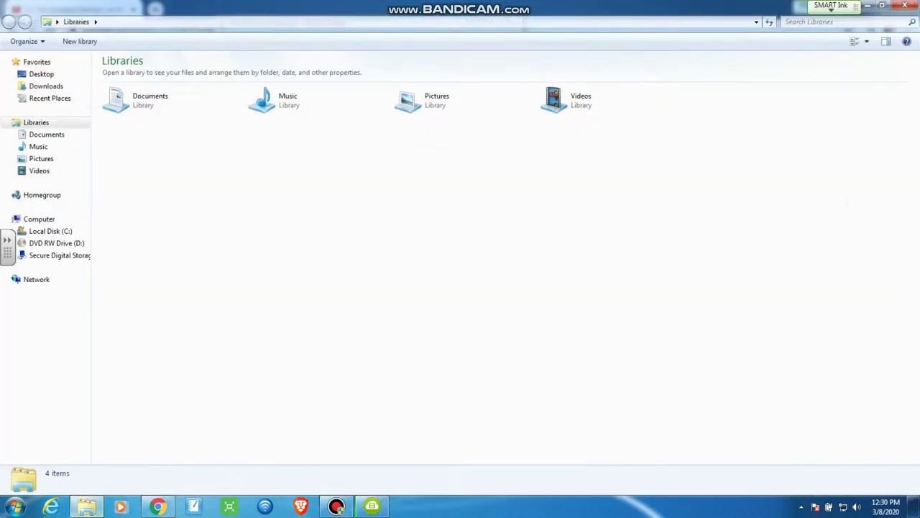
left_click(46, 85)
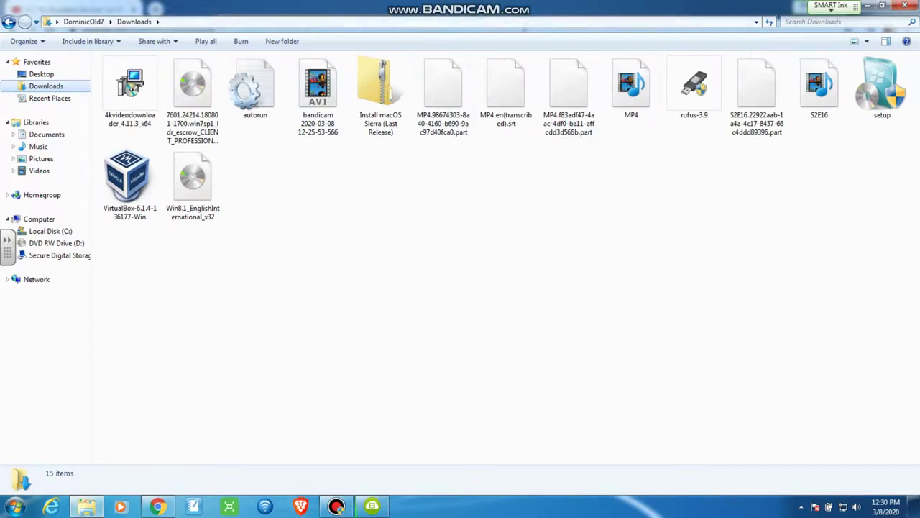
right_click(883, 72)
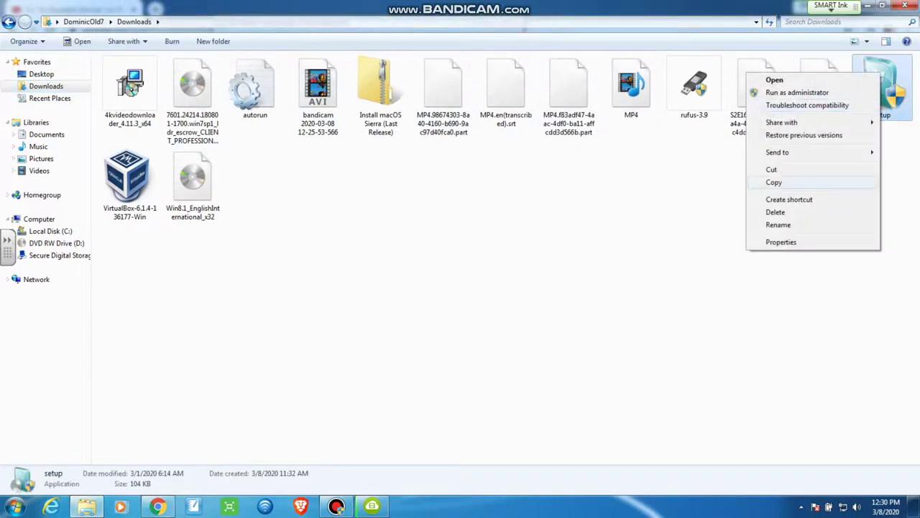
left_click(775, 211)
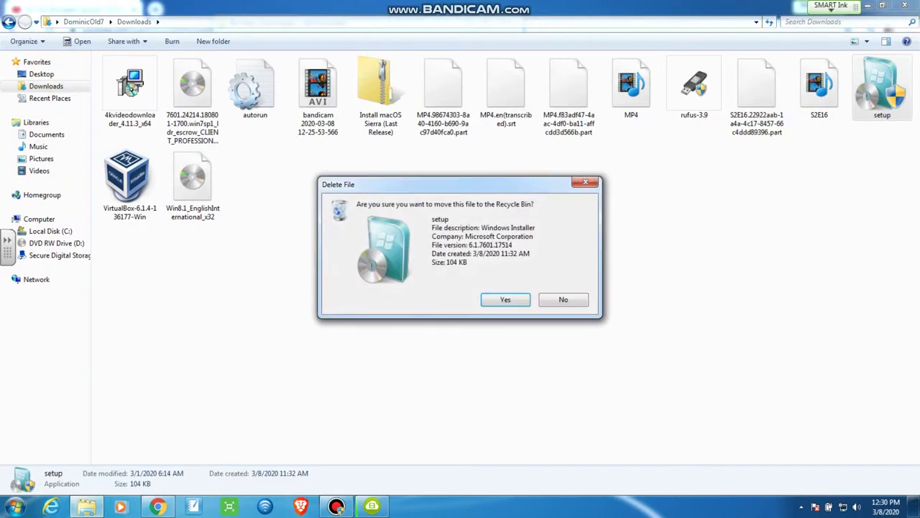
key("Return")
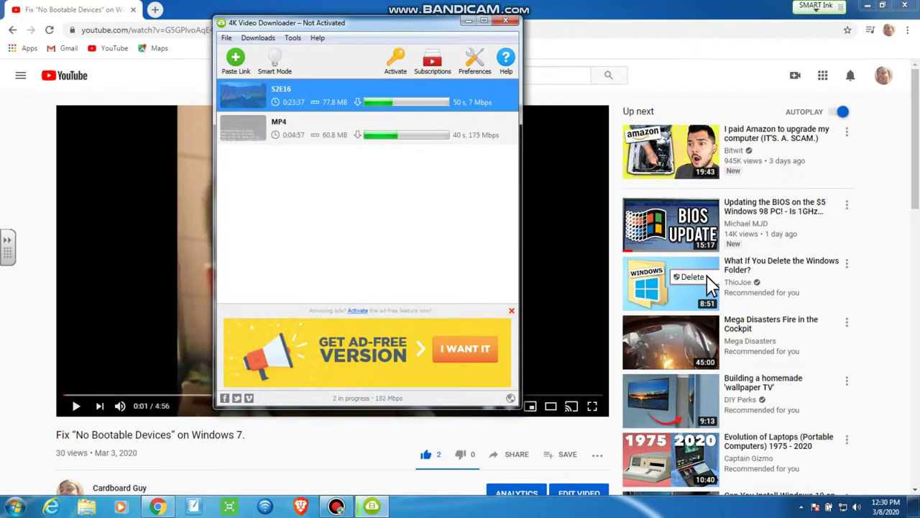
Delete the errored MP4 entry from 4K Video Downloader's list and confirm Remove
left_click(335, 506)
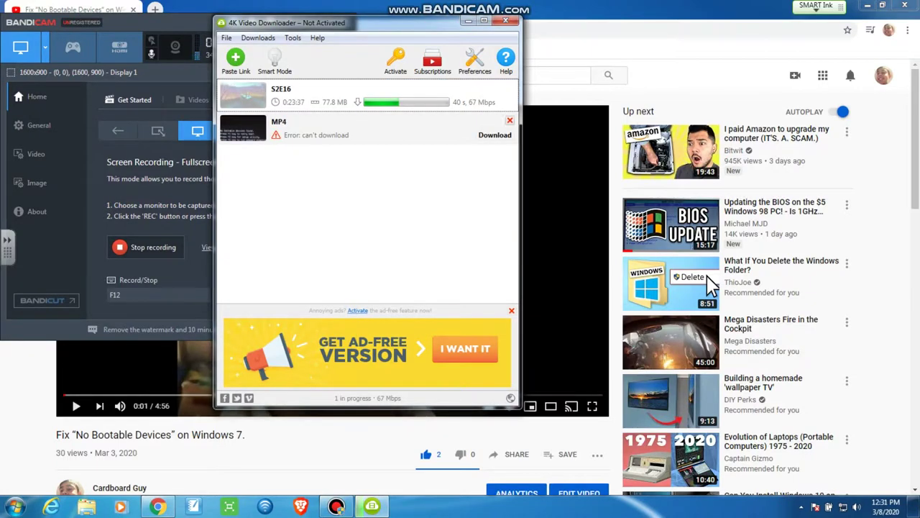
key("Down")
key("Delete")
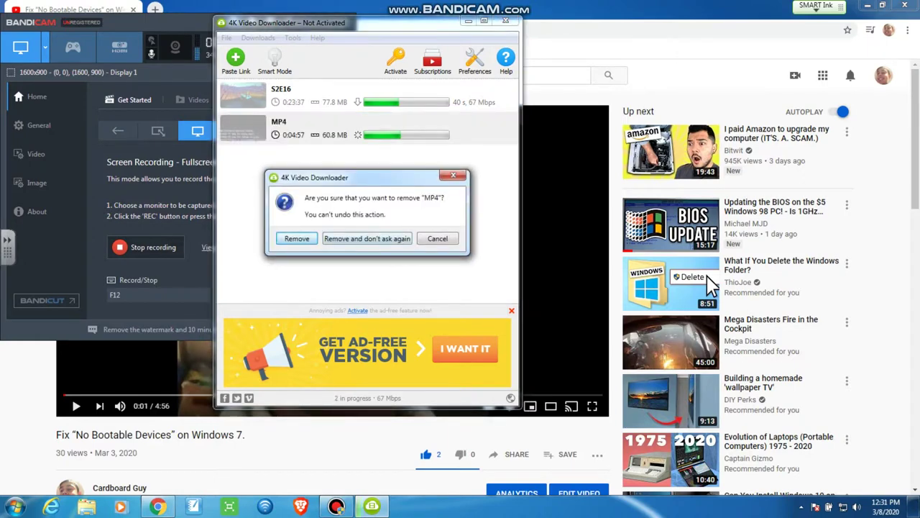
key("Return")
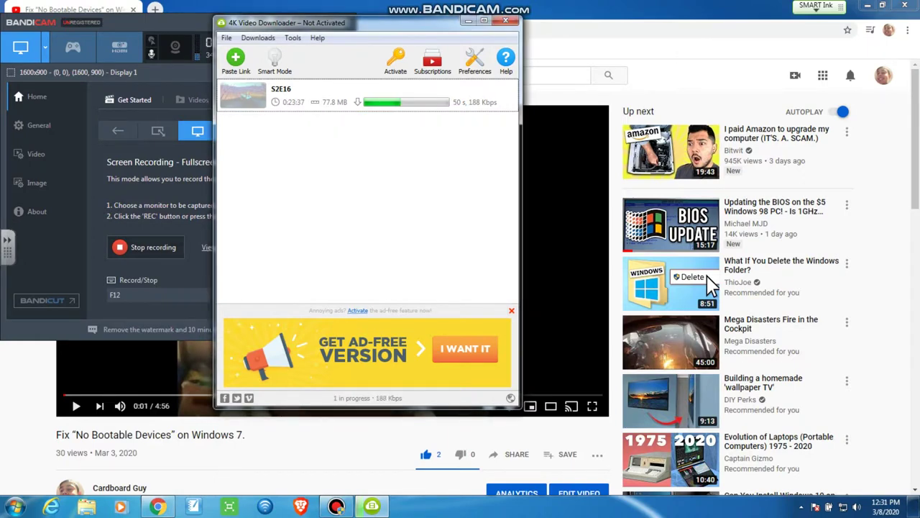